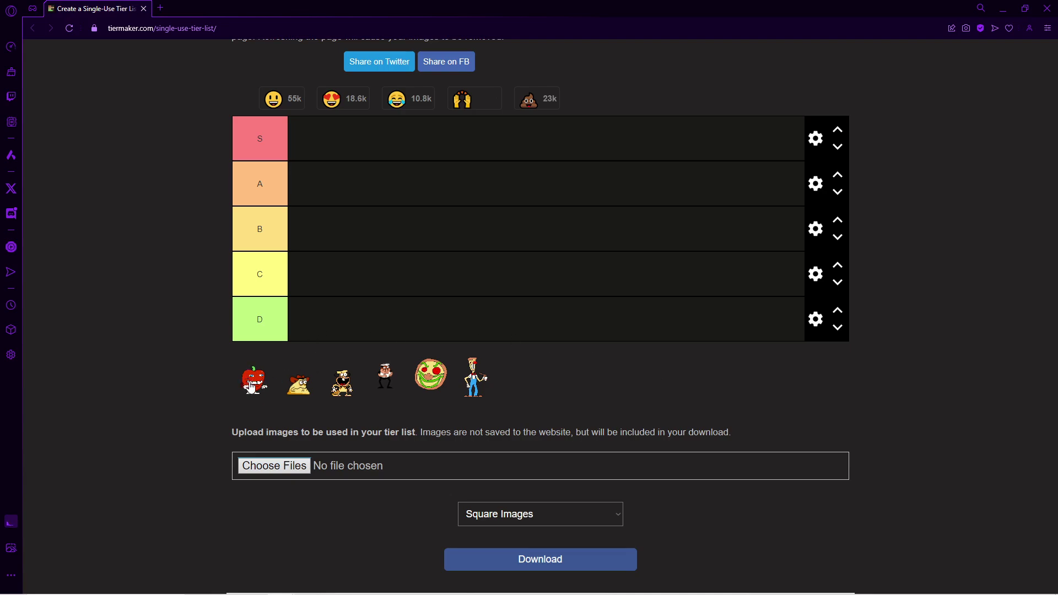
Drag the red tomato boss from the unranked pool into the B tier row
left_click_drag(250, 388, 331, 234)
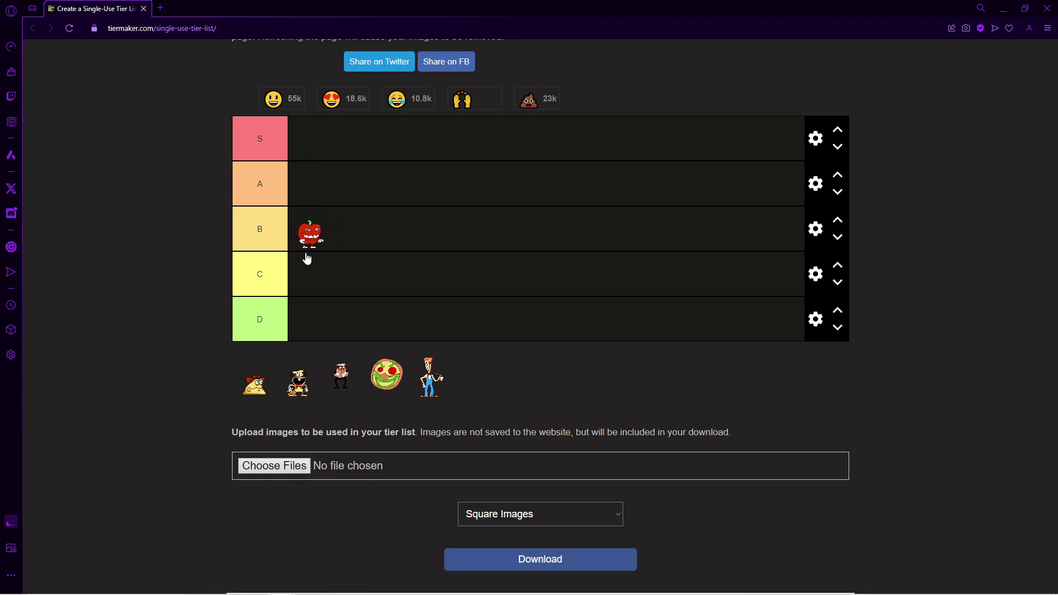
left_click(267, 320)
left_click(838, 140)
left_click(838, 147)
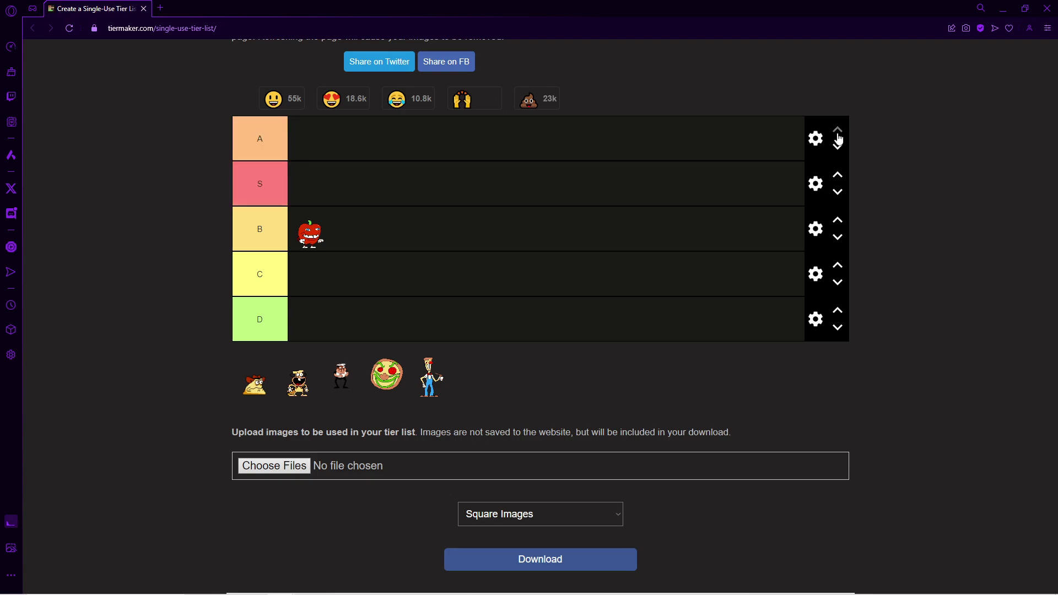
left_click(837, 175)
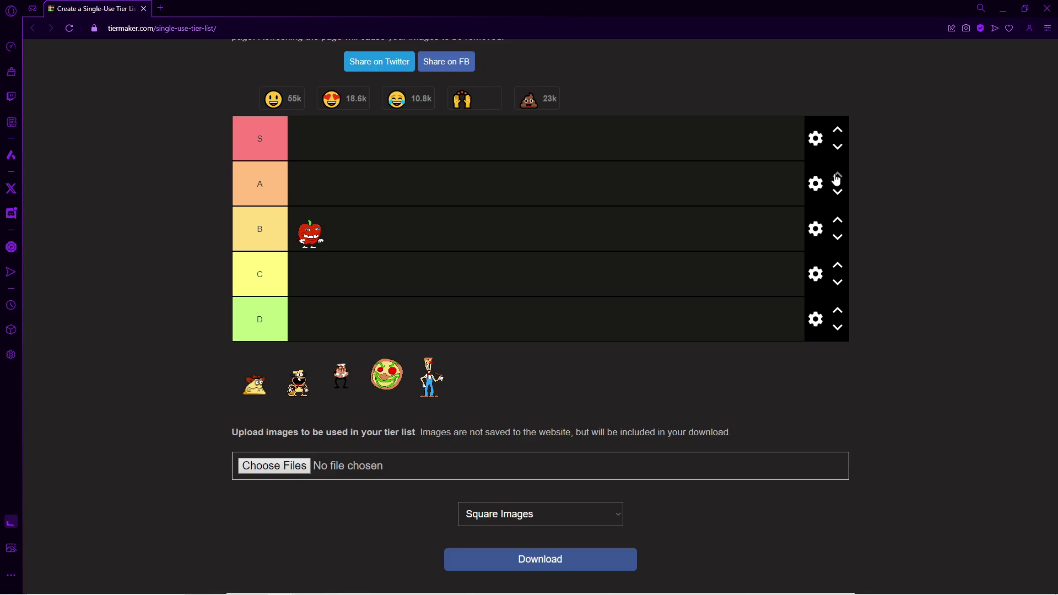
left_click(837, 147)
left_click(837, 147)
left_click(837, 147)
left_click(837, 147)
left_click(838, 147)
left_click(837, 147)
left_click(817, 139)
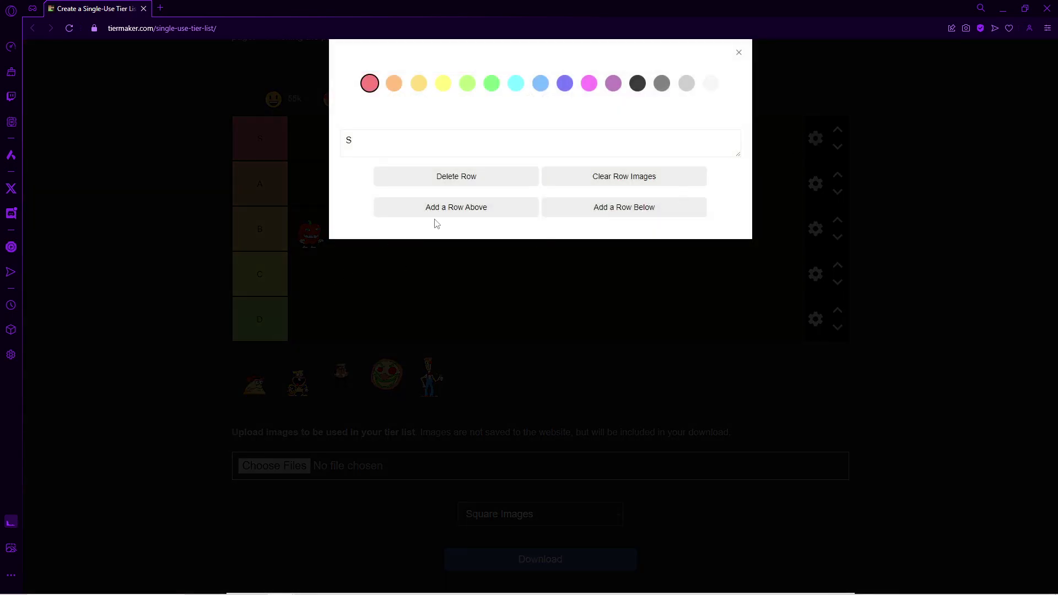
left_click(470, 209)
left_click(738, 53)
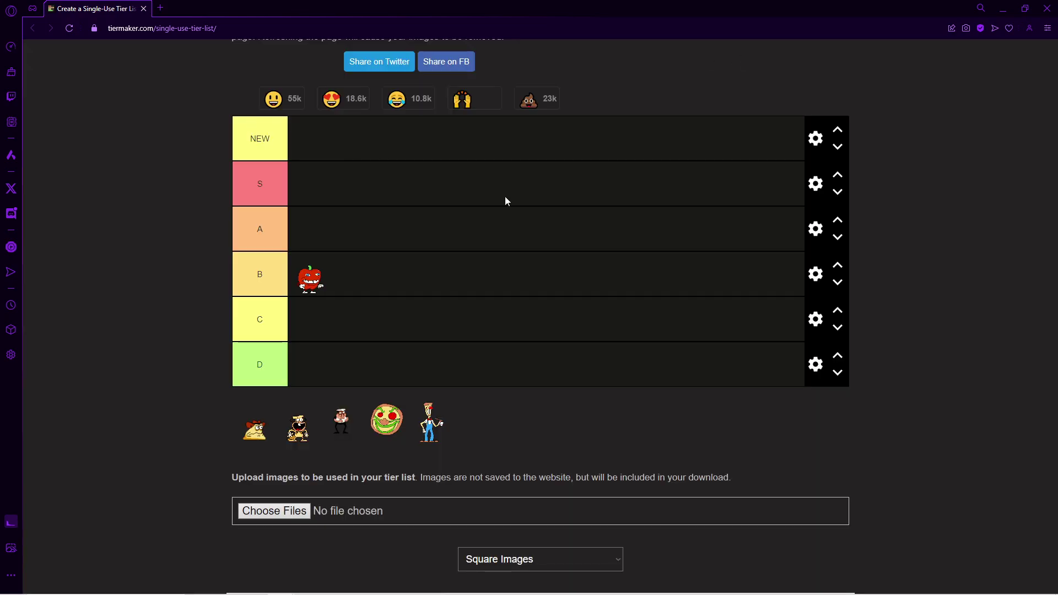
left_click(817, 138)
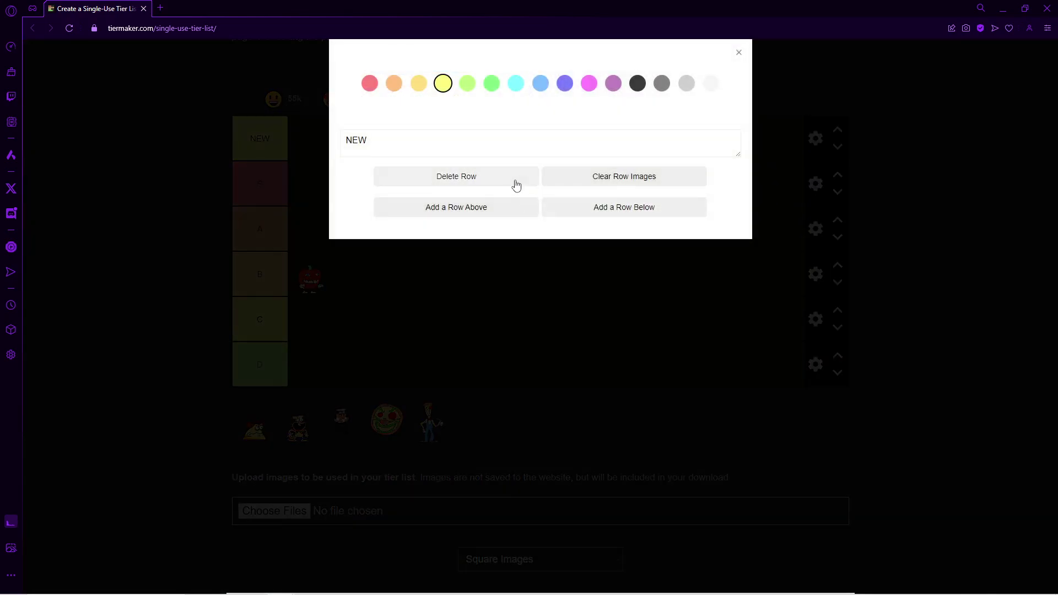
left_click(514, 184)
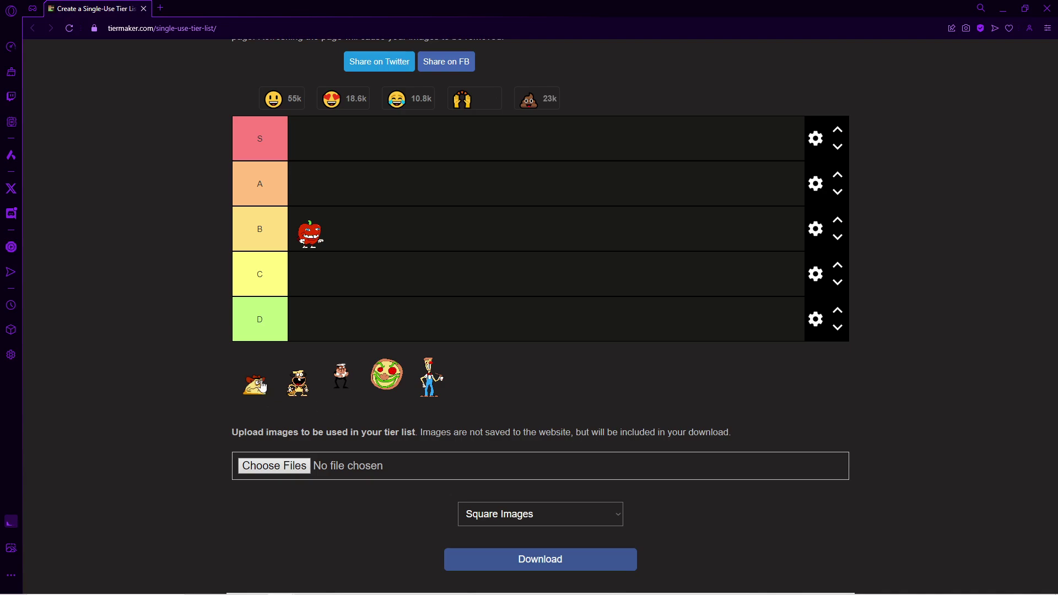
Place the yellow cheese-slice boss in the A tier, above the tomato in B
left_click_drag(261, 388, 311, 204)
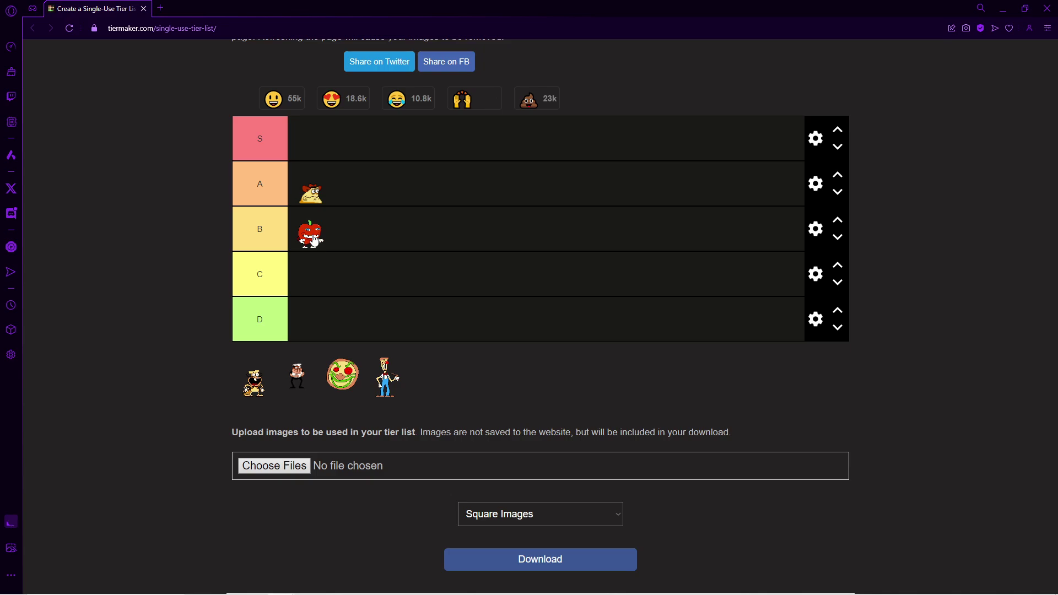
Move the first unranked image, a brown character, into the S tier
left_click_drag(254, 377, 317, 144)
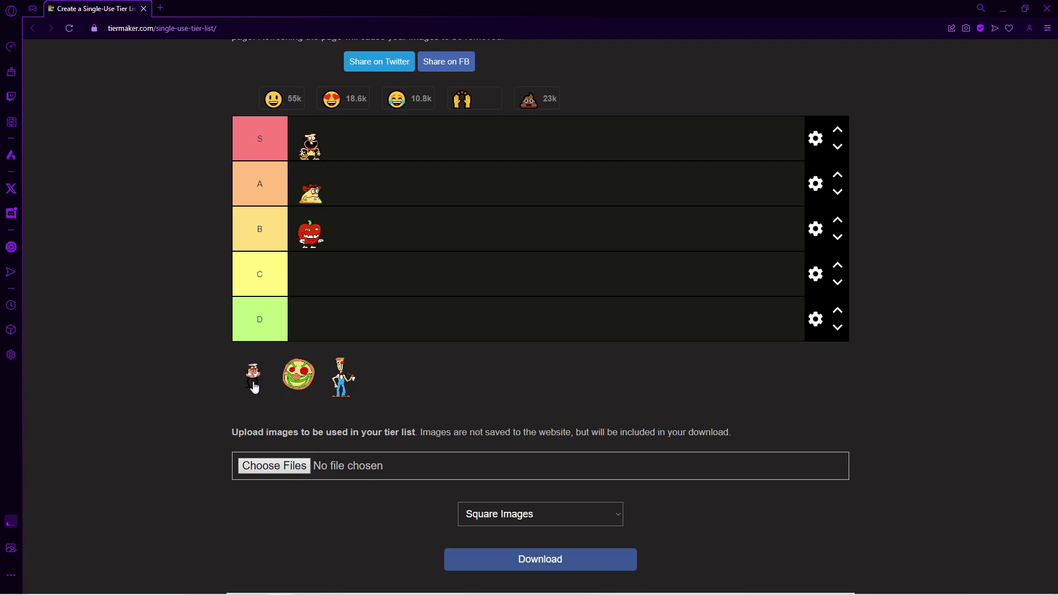
Put the small chef boss in tier A next to the cheese-slice boss
left_click_drag(254, 387, 372, 200)
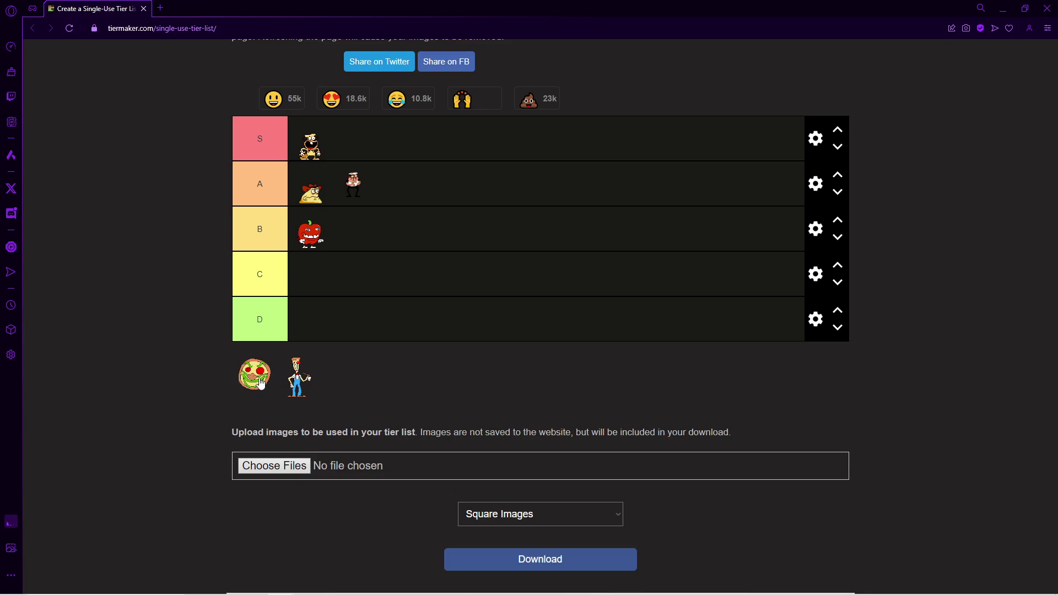
Add the pizza-face boss to tier A and shift the chef boss down to B
left_click_drag(261, 384, 301, 192)
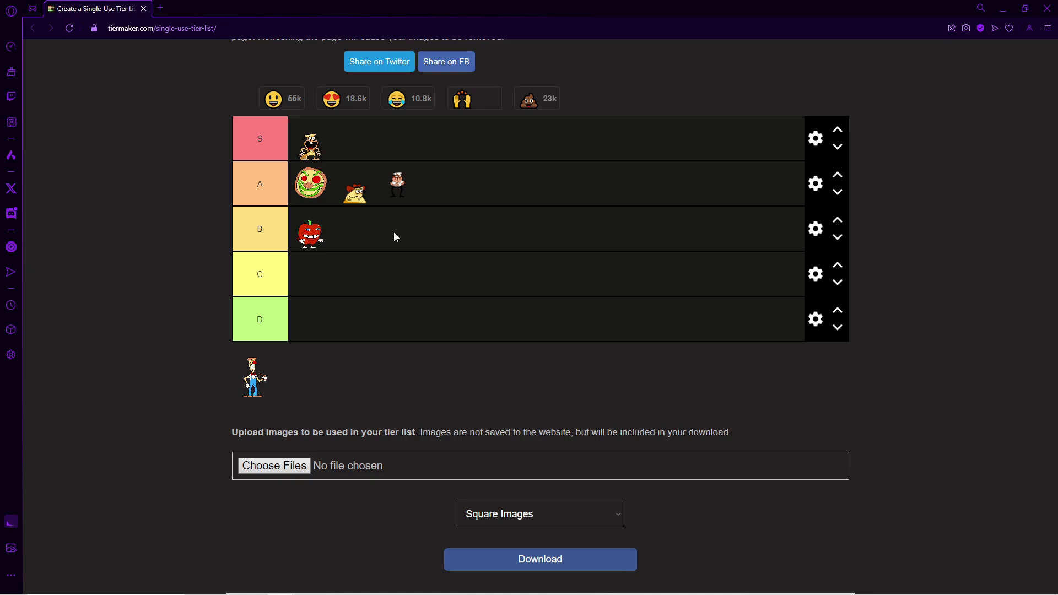
mouse_move(400, 187)
left_mouse_down()
mouse_move(383, 230)
mouse_move(321, 236)
mouse_move(401, 189)
left_mouse_up()
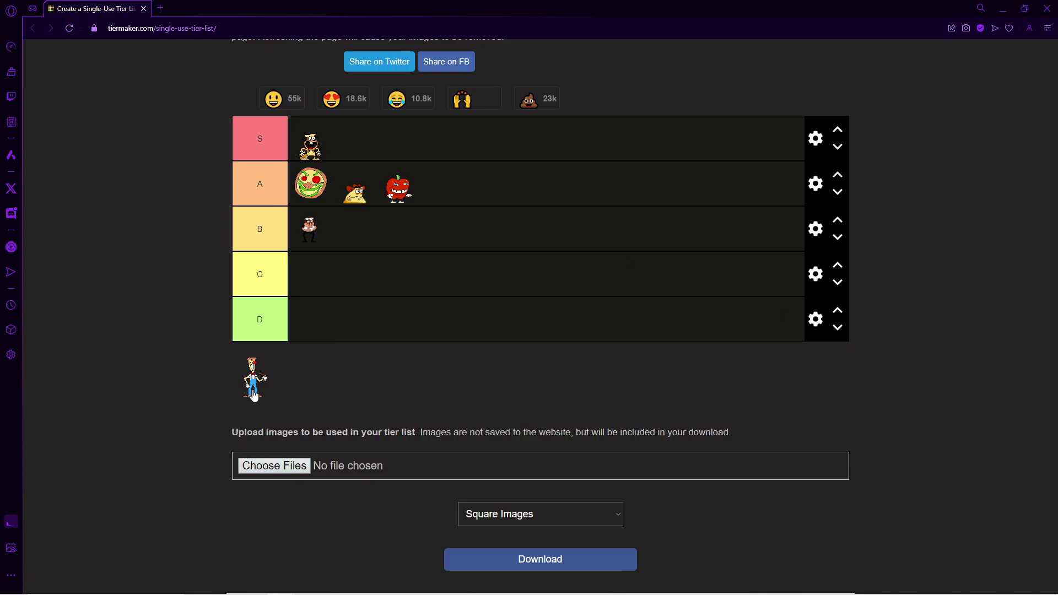
Drag the man in blue overalls into the S tier beside the brown character
left_click_drag(254, 395, 363, 159)
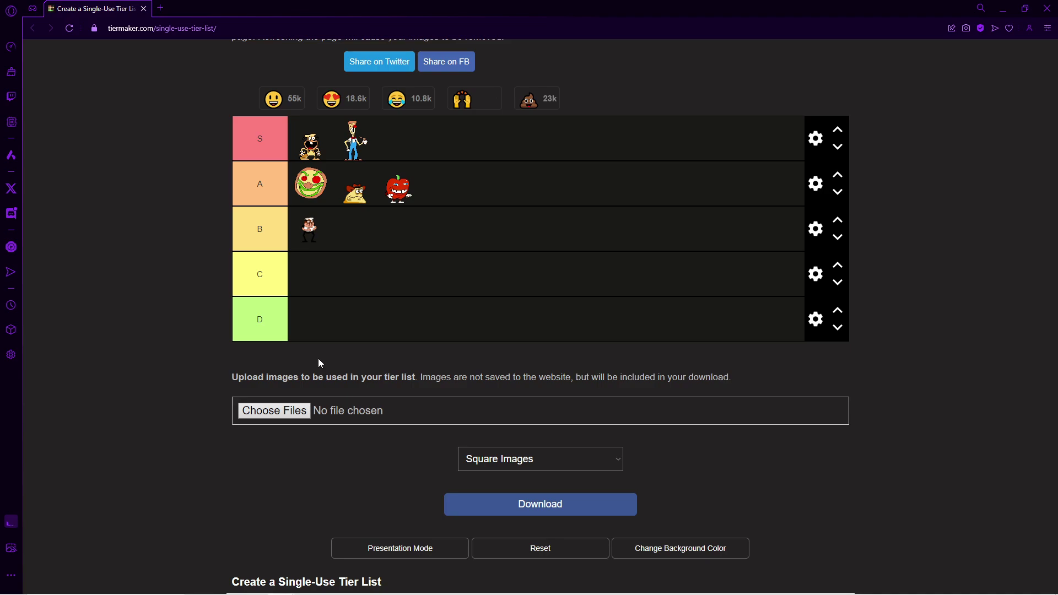
left_click_drag(305, 238, 330, 246)
left_click_drag(307, 141, 304, 141)
Upload the clipboard image via Choose Files and place it third in the S tier
left_click(290, 412)
left_click(275, 325)
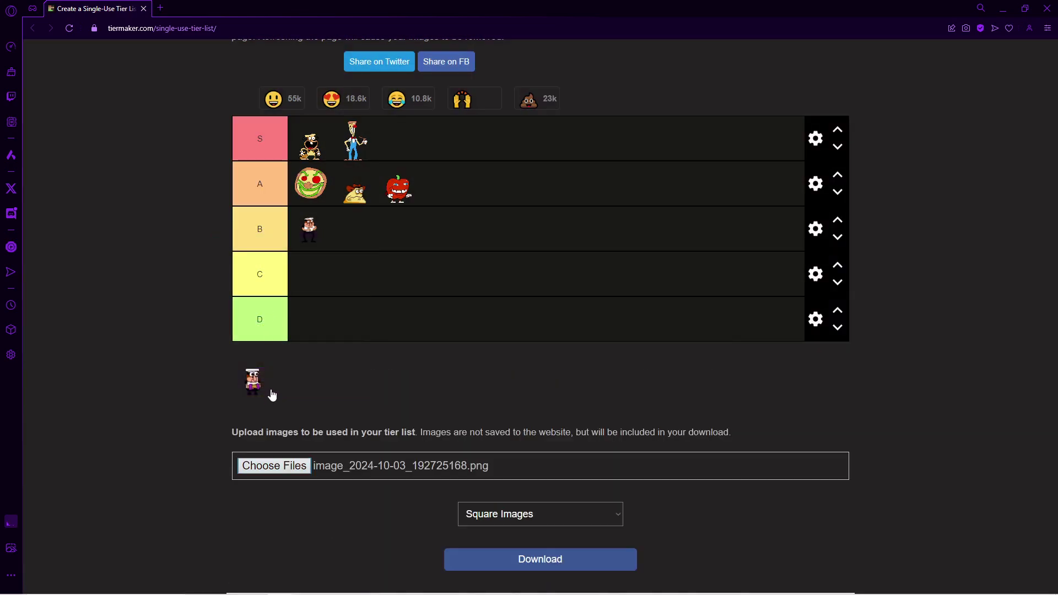
left_click_drag(272, 394, 436, 152)
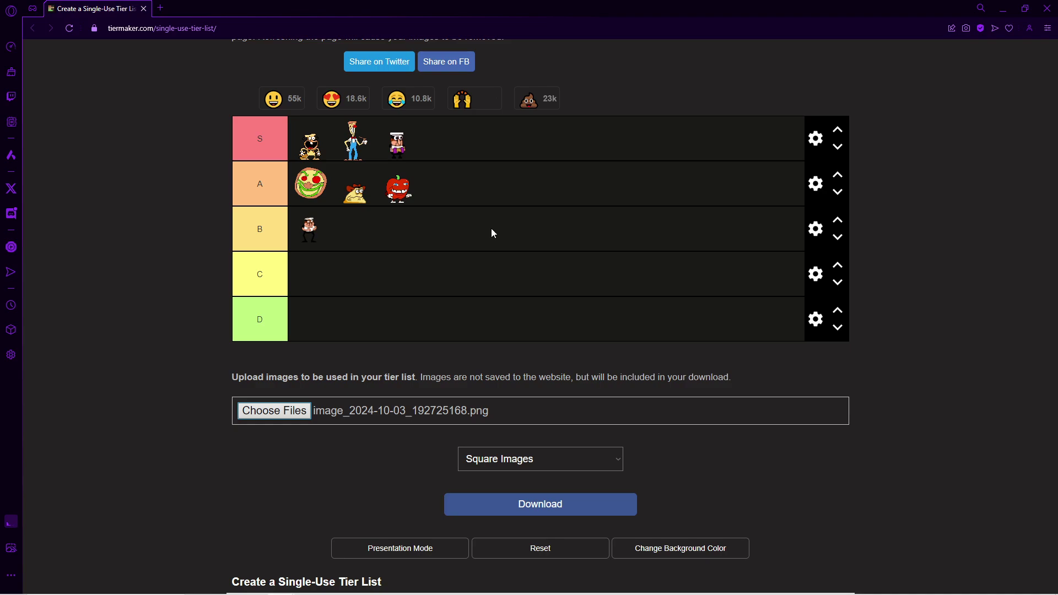
Add a blue-uniformed boss image to the pool and rank it in the D tier
left_click_drag(491, 228, 834, 410)
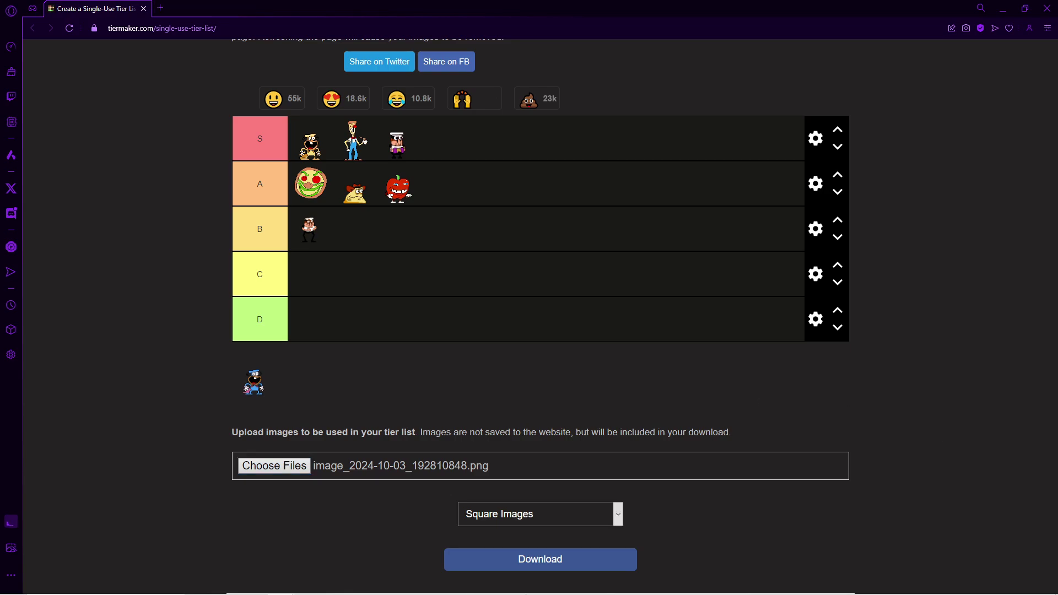
mouse_move(579, 593)
mouse_move(254, 387)
left_mouse_down()
mouse_move(266, 402)
mouse_move(275, 387)
left_mouse_up()
left_click_drag(276, 387, 276, 386)
left_click_drag(255, 387, 316, 327)
Add a new tier row below D and colour it purple
left_click(817, 320)
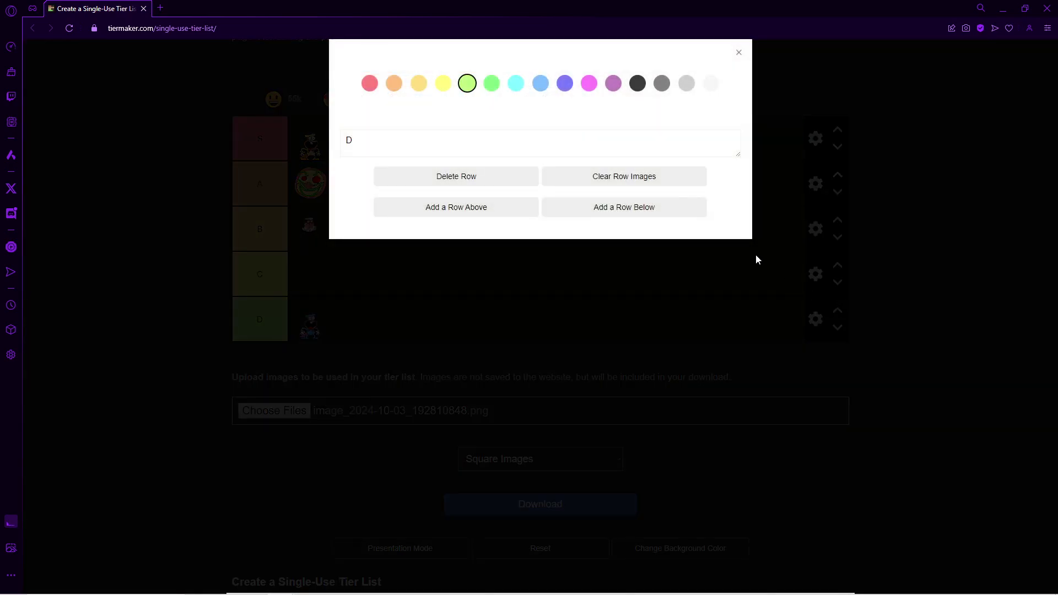
left_click(655, 213)
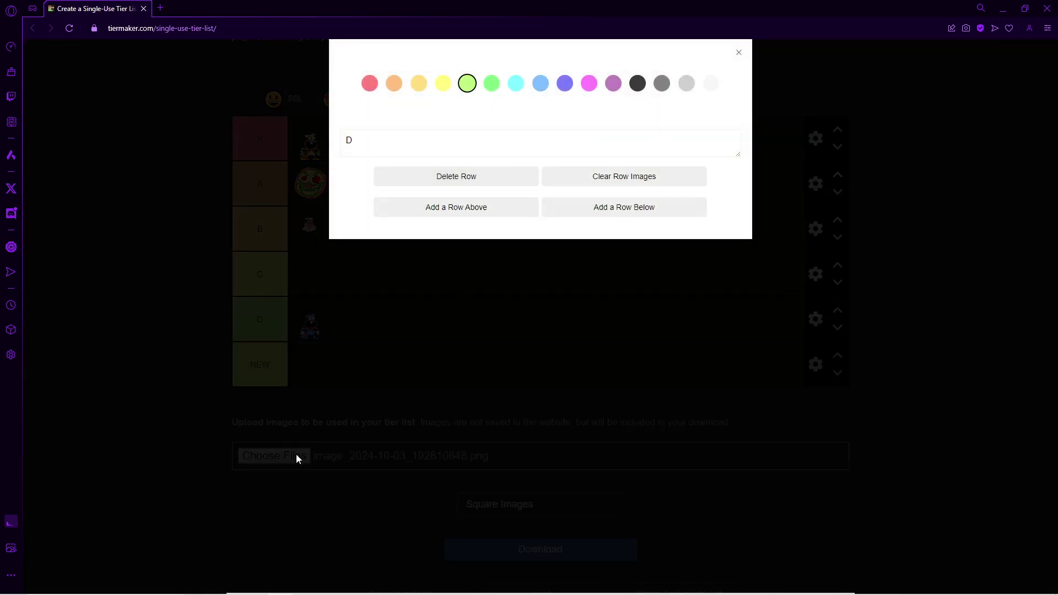
left_click(738, 52)
left_click(564, 85)
left_click(739, 52)
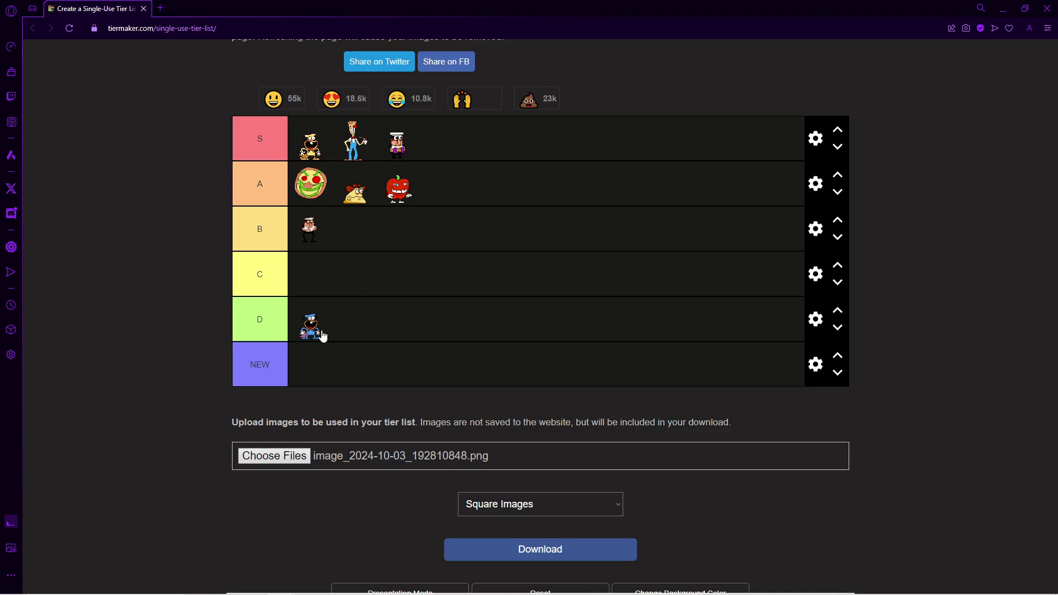
Label the new row 'doise' and move the blue-uniformed character from D into it
left_click(273, 363)
key("BackSpace")
key("BackSpace")
key("BackSpace")
type("doise")
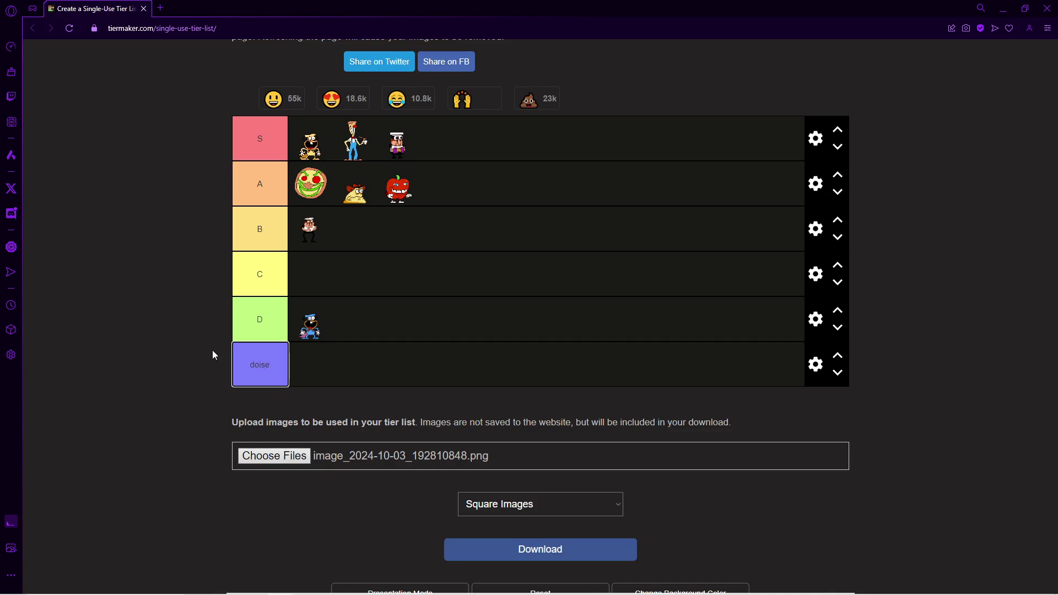
left_click_drag(309, 326, 310, 366)
Check spelling suggestions for the label and retype its final letter as 'o'
right_click(259, 365)
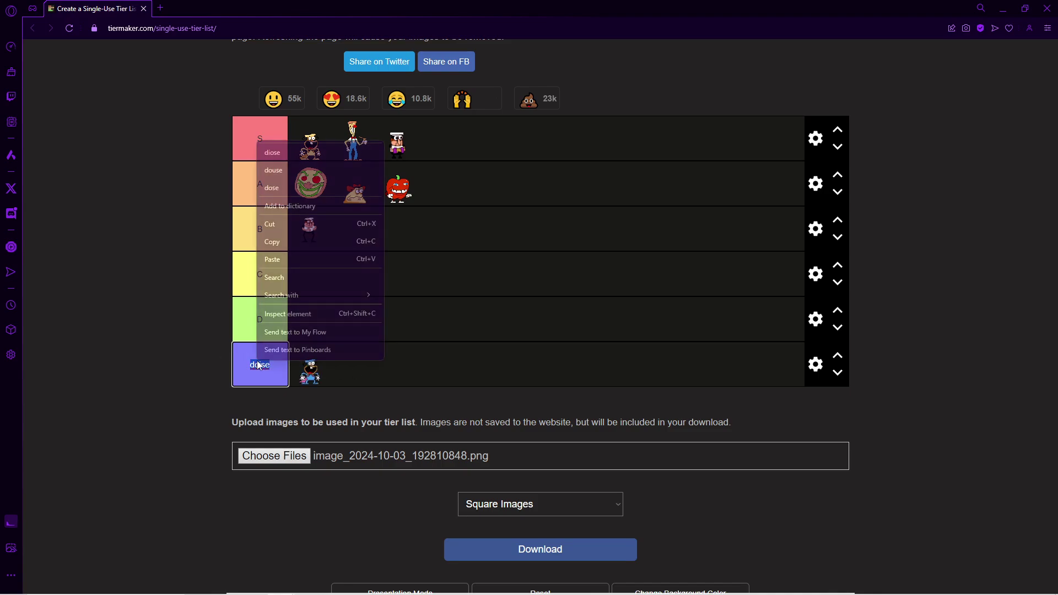
left_click(255, 365)
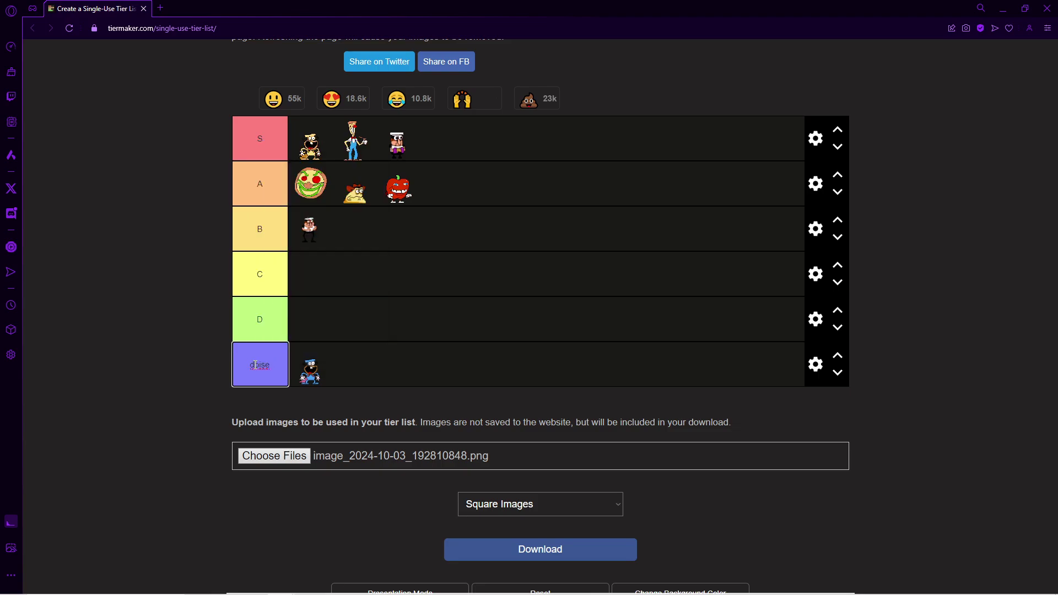
key("BackSpace")
key("BackSpace")
type("o")
key("ctrl+d")
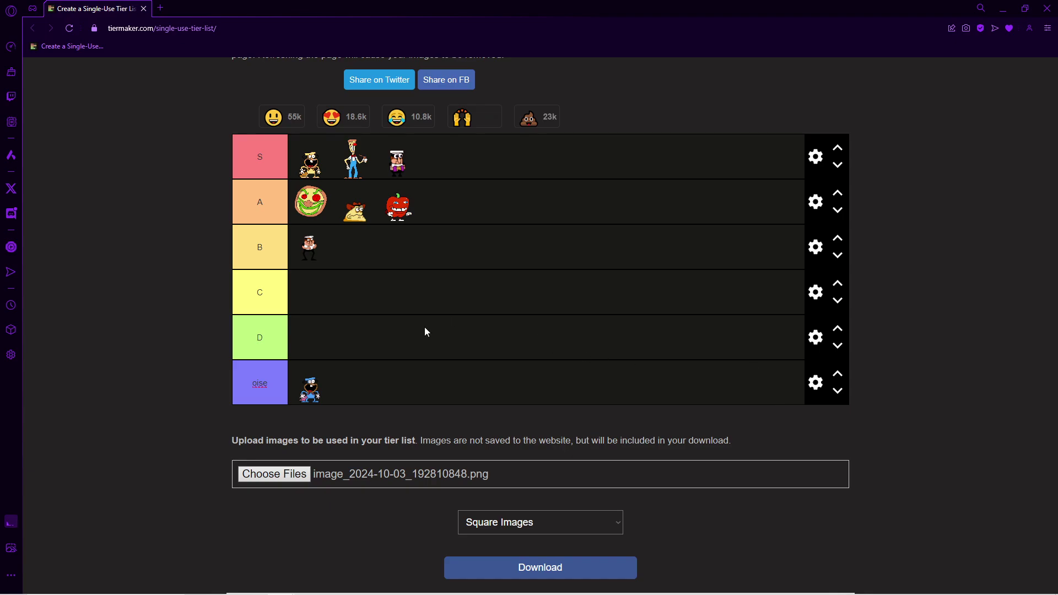
Retype the purple bottom tier's label as 'Doise'
left_click(251, 384)
key("BackSpace")
key("BackSpace")
key("BackSpace")
key("BackSpace")
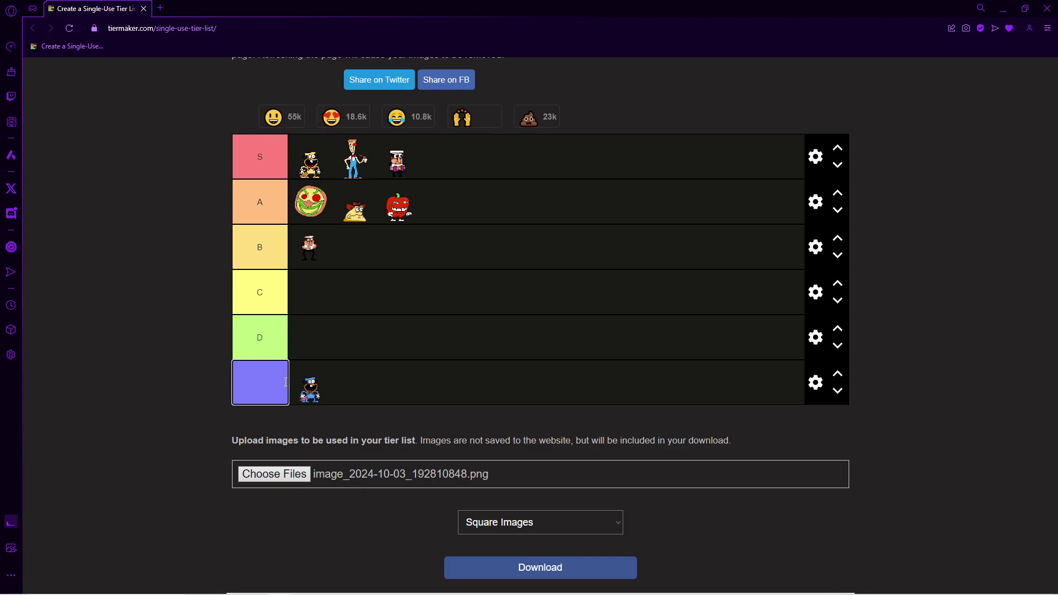
type("Doise")
key("shift+Tab")
key("shift+Tab")
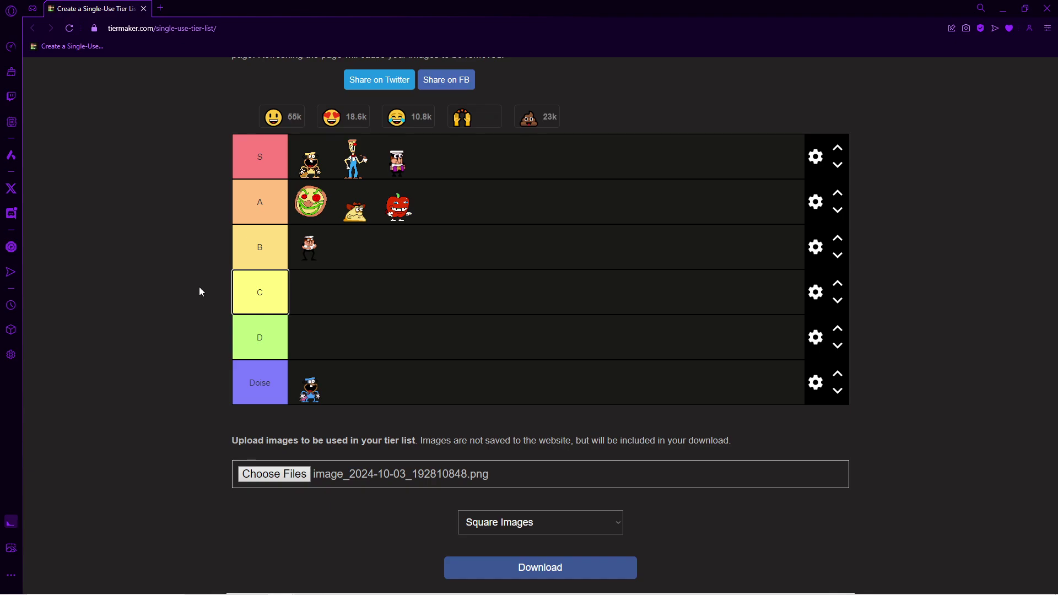
Hide the bookmarks bar and delete the accidental bookmark of the page
right_click(87, 50)
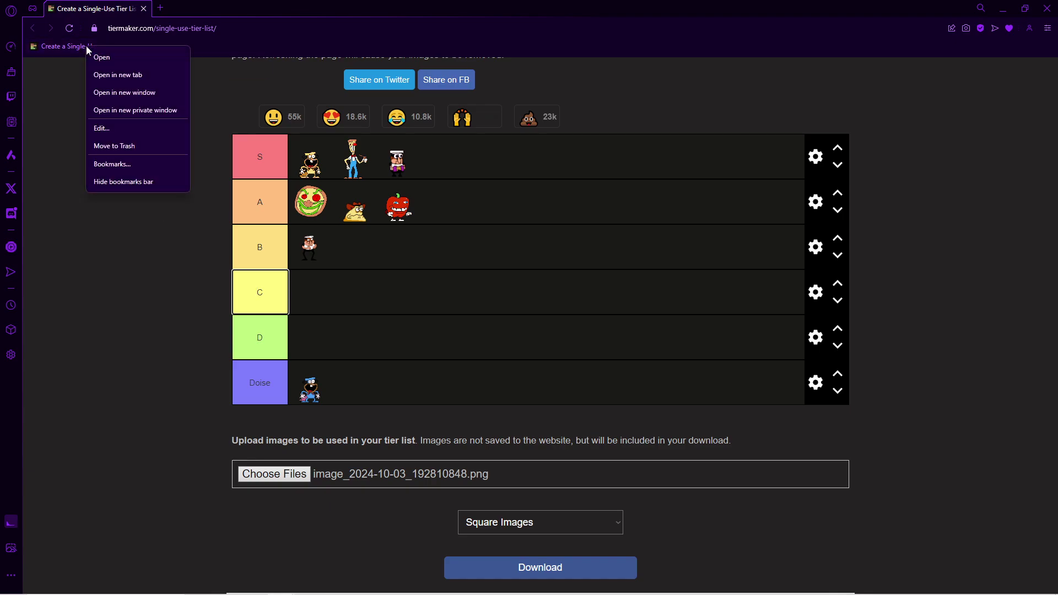
left_click(113, 180)
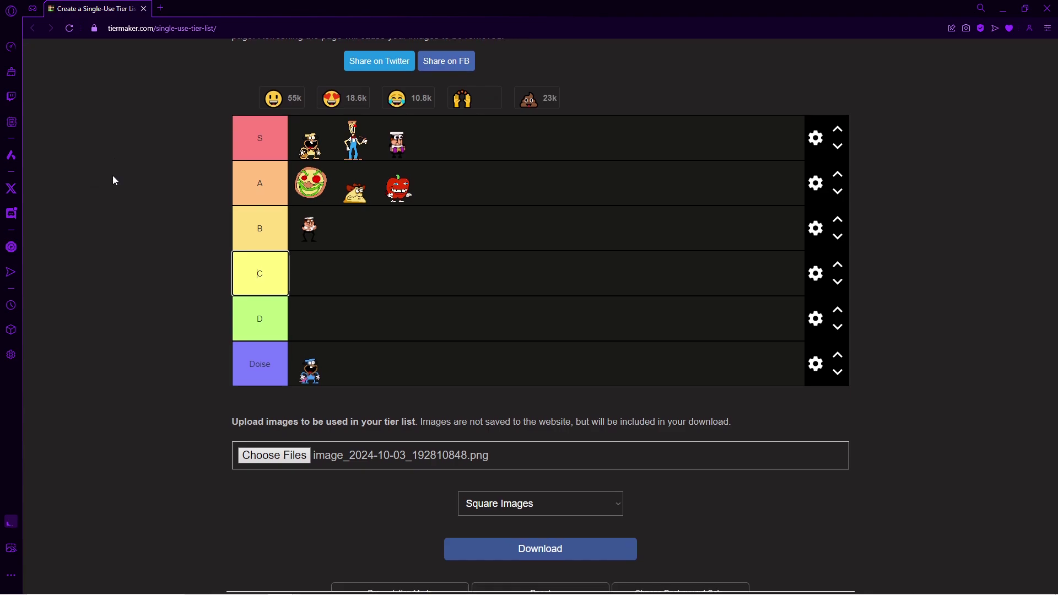
left_click(1010, 28)
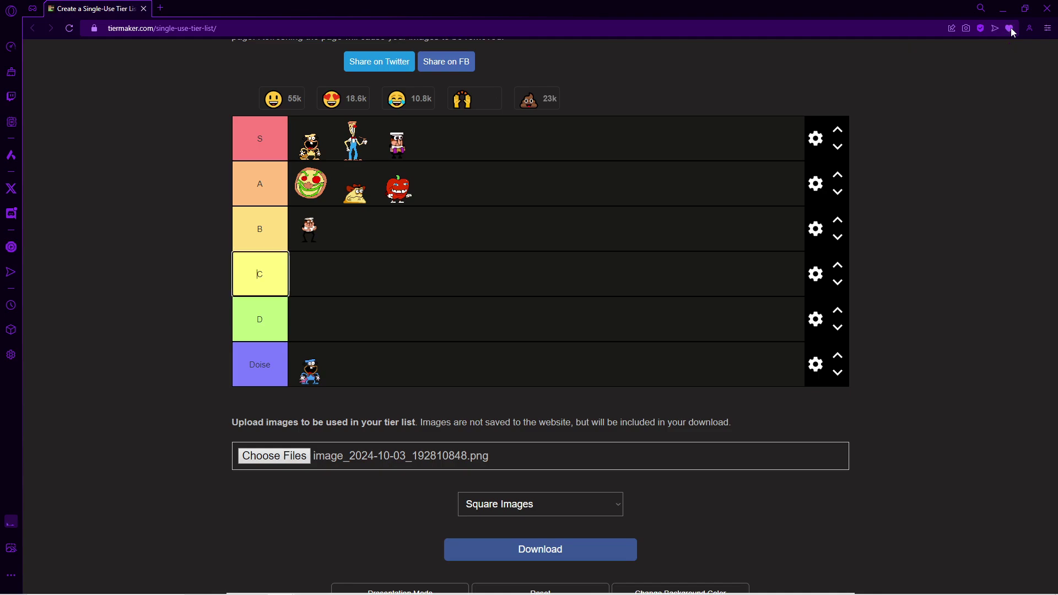
left_click(1008, 29)
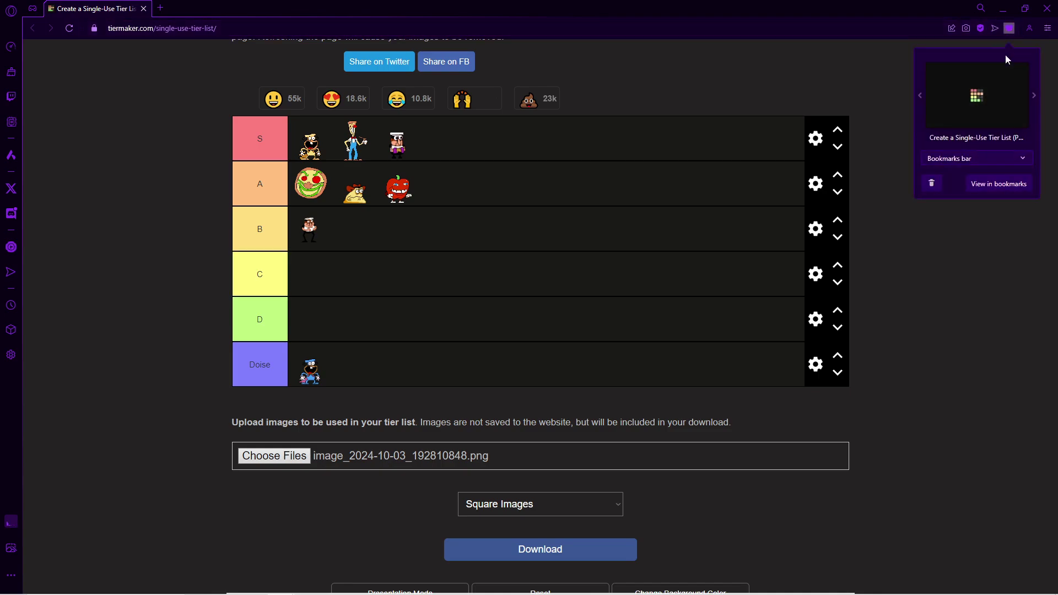
left_click(931, 180)
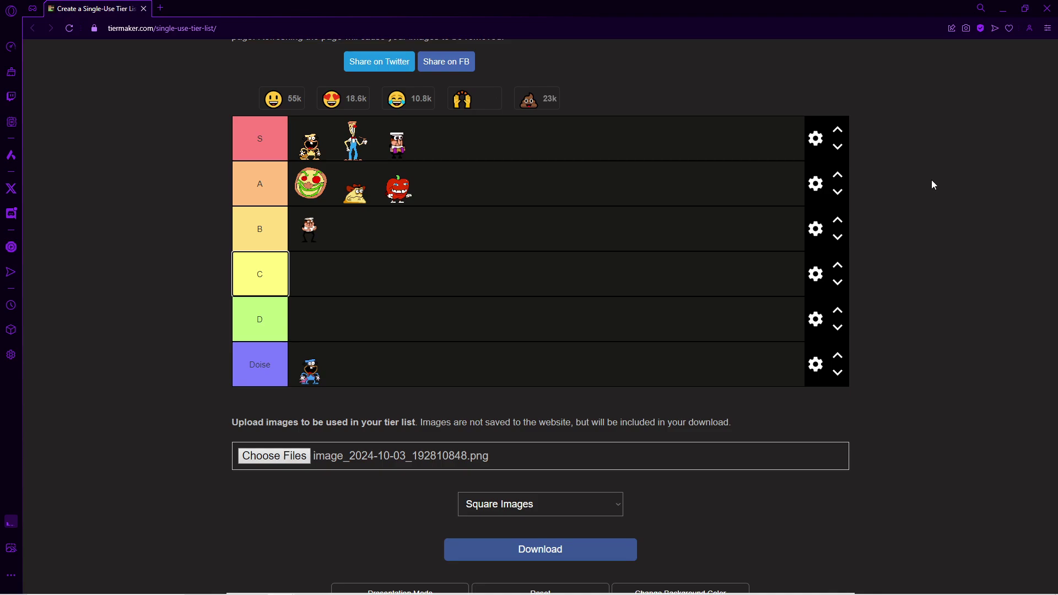
key("Tab")
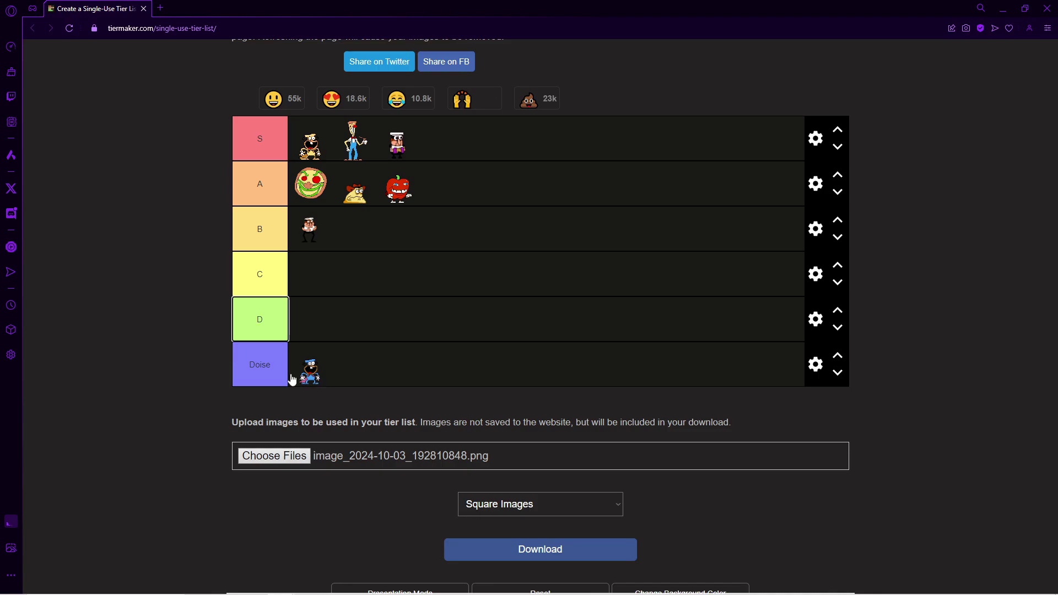
mouse_move(301, 366)
left_mouse_down()
mouse_move(294, 335)
mouse_move(307, 333)
mouse_move(310, 366)
left_mouse_up()
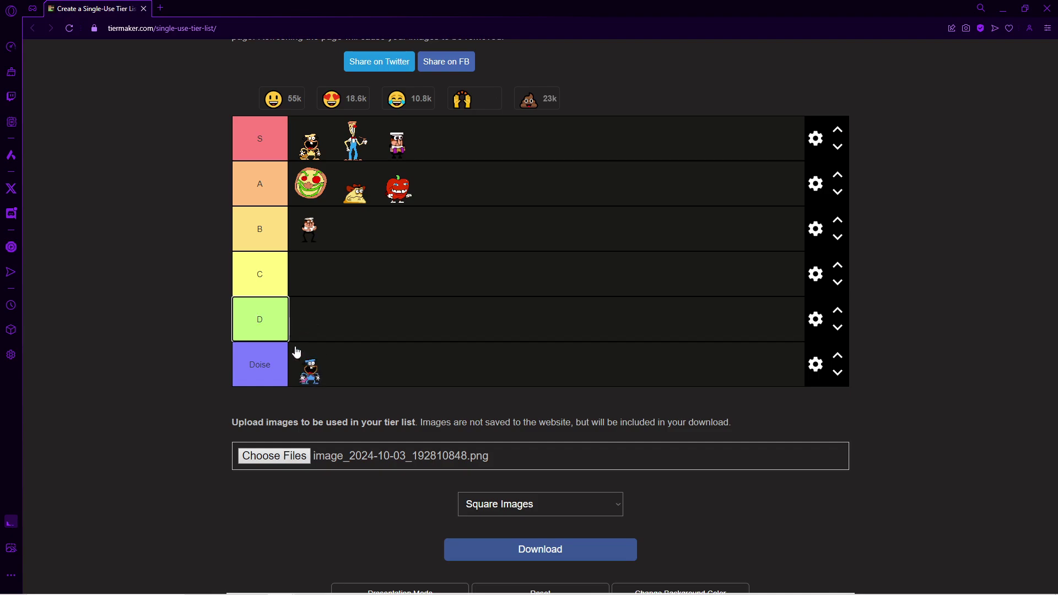